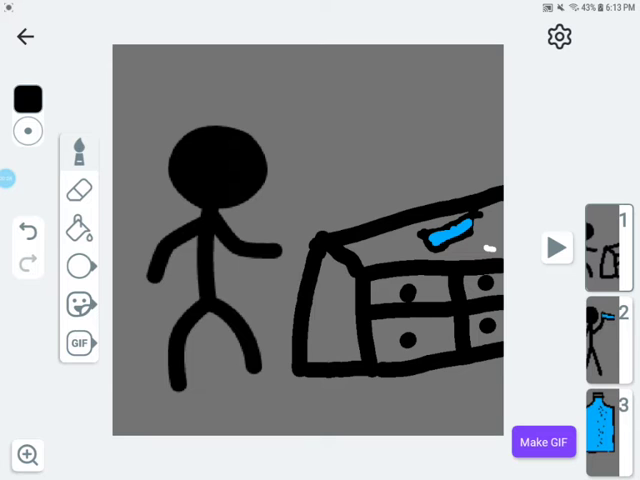
Undo the stray white stroke on frame 1, then play the whole animation
{"action": "left_click", "coordinate": [28, 232]}
{"action": "left_click", "coordinate": [8, 178]}
{"action": "left_click", "coordinate": [556, 247]}
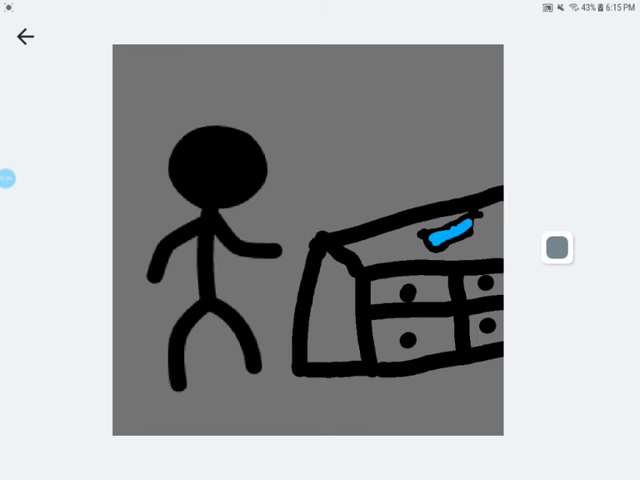
Stop playback to return to editing on the blue water-bottle frame
{"action": "left_click", "coordinate": [557, 247]}
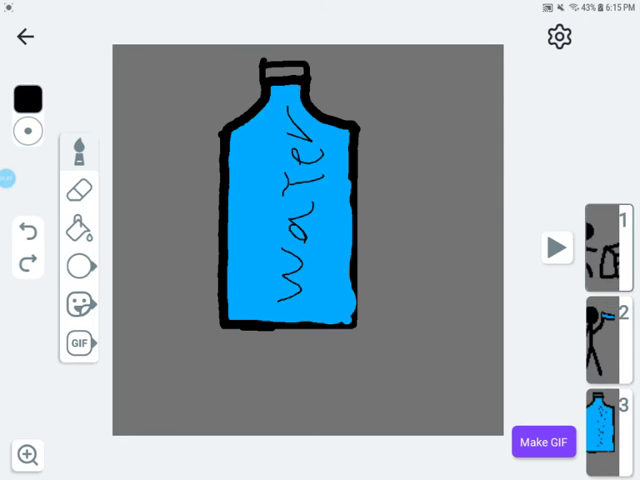
{"action": "scroll", "coordinate": [608, 340], "scroll_direction": "down", "scroll_amount": 3}
Step through frame 1, frame 8, the black and grey frames, to frame 23's water bottle
{"action": "left_click", "coordinate": [608, 250]}
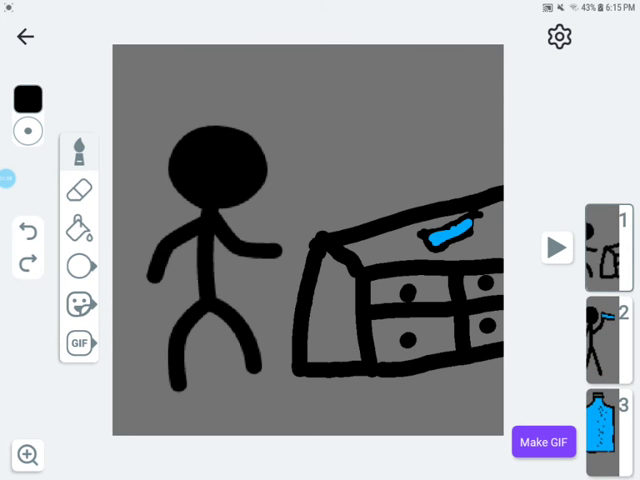
{"action": "scroll", "coordinate": [608, 300], "scroll_direction": "down", "scroll_amount": 5}
{"action": "left_click", "coordinate": [608, 250]}
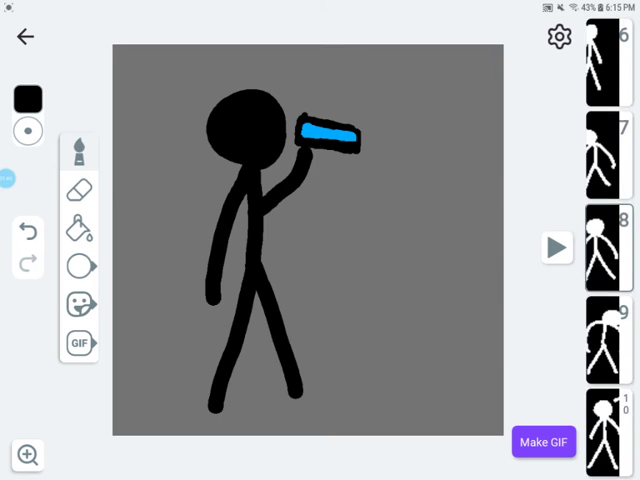
{"action": "scroll", "coordinate": [608, 300], "scroll_direction": "down", "scroll_amount": 5}
{"action": "scroll", "coordinate": [608, 300], "scroll_direction": "down", "scroll_amount": 3}
{"action": "left_click", "coordinate": [608, 250]}
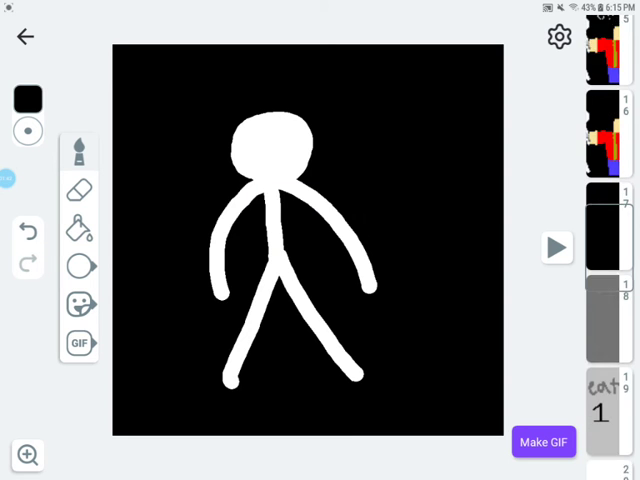
{"action": "scroll", "coordinate": [608, 300], "scroll_direction": "down", "scroll_amount": 3}
{"action": "scroll", "coordinate": [608, 300], "scroll_direction": "down", "scroll_amount": 3}
{"action": "left_click", "coordinate": [608, 250]}
{"action": "scroll", "coordinate": [608, 300], "scroll_direction": "down", "scroll_amount": 2}
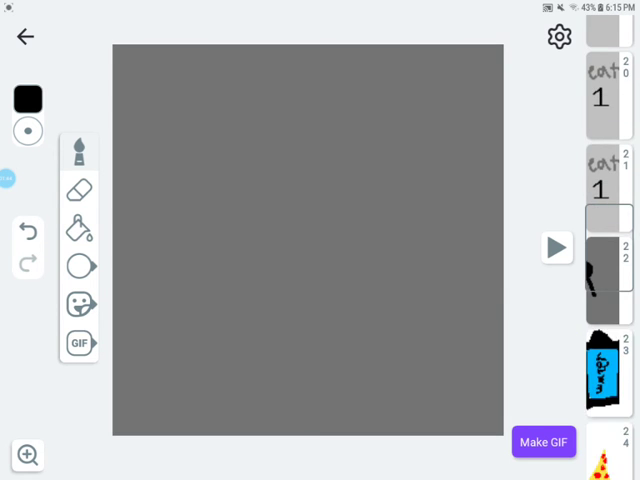
{"action": "scroll", "coordinate": [608, 300], "scroll_direction": "down", "scroll_amount": 3}
{"action": "scroll", "coordinate": [608, 300], "scroll_direction": "down", "scroll_amount": 2}
{"action": "left_click", "coordinate": [608, 230]}
{"action": "scroll", "coordinate": [608, 300], "scroll_direction": "up", "scroll_amount": 3}
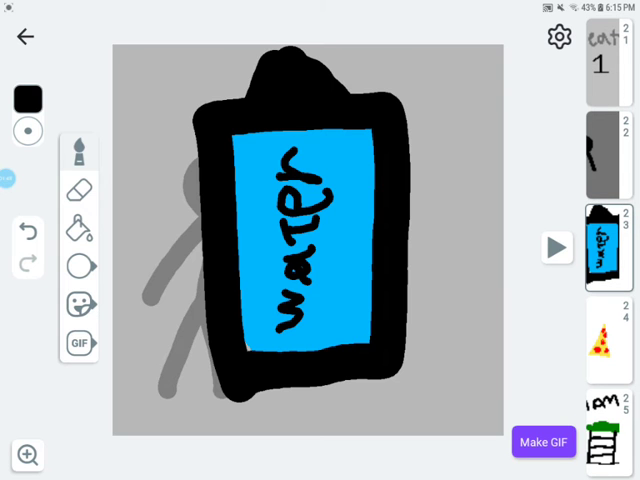
{"action": "scroll", "coordinate": [608, 300], "scroll_direction": "down", "scroll_amount": 2}
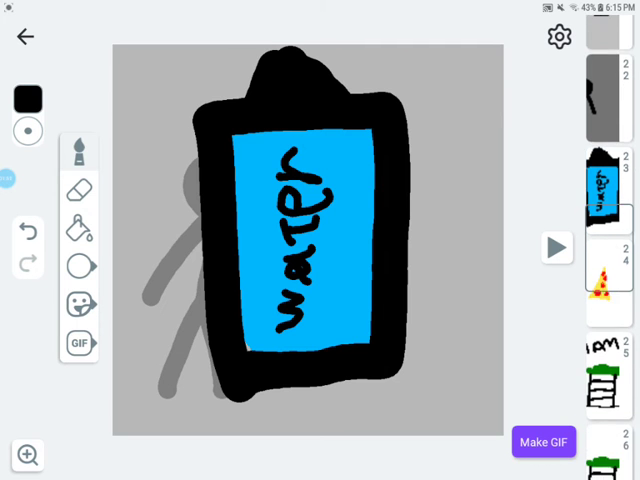
Step through the pizza frame and the Home bunk-bed frames 25–27 to Day 2
{"action": "left_click", "coordinate": [608, 170]}
{"action": "scroll", "coordinate": [608, 300], "scroll_direction": "down", "scroll_amount": 2}
{"action": "left_click", "coordinate": [608, 250]}
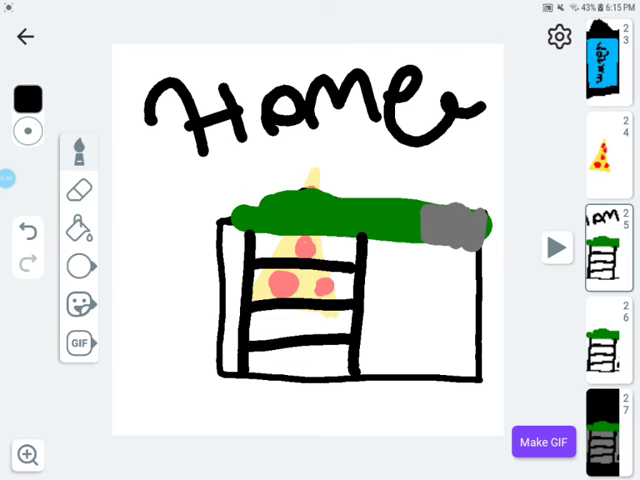
{"action": "scroll", "coordinate": [608, 300], "scroll_direction": "down", "scroll_amount": 2}
{"action": "left_click", "coordinate": [608, 250]}
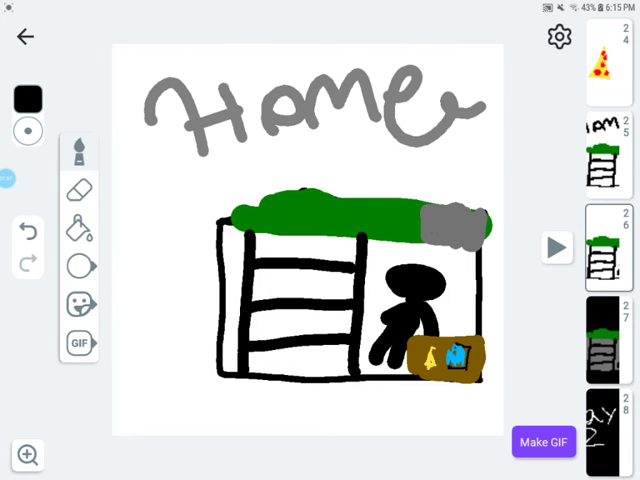
{"action": "scroll", "coordinate": [608, 300], "scroll_direction": "down", "scroll_amount": 2}
{"action": "left_click", "coordinate": [608, 250]}
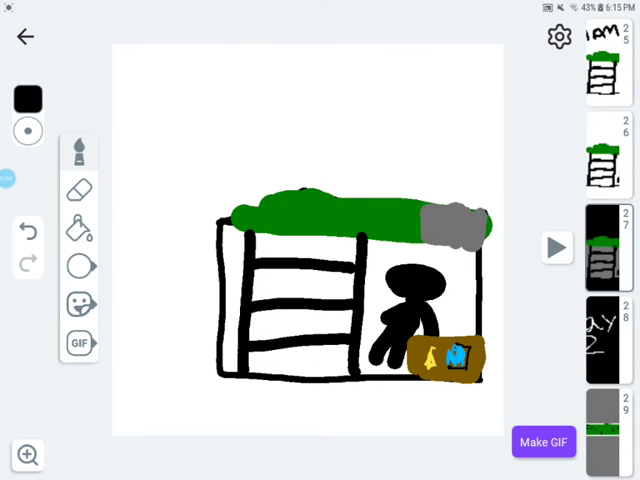
{"action": "scroll", "coordinate": [608, 300], "scroll_direction": "down", "scroll_amount": 2}
{"action": "left_click", "coordinate": [608, 250]}
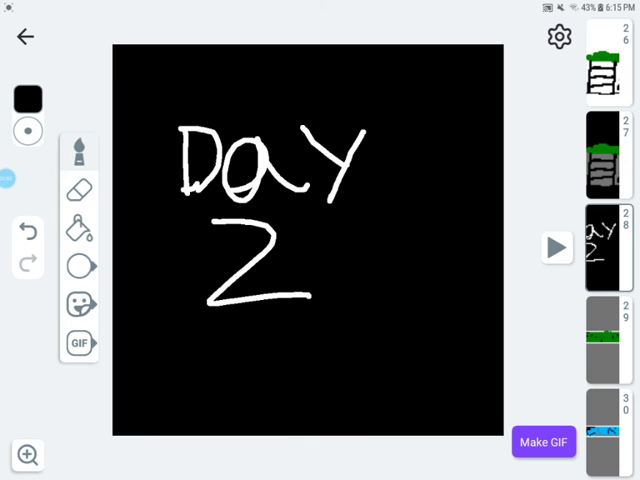
{"action": "scroll", "coordinate": [608, 300], "scroll_direction": "down", "scroll_amount": 2}
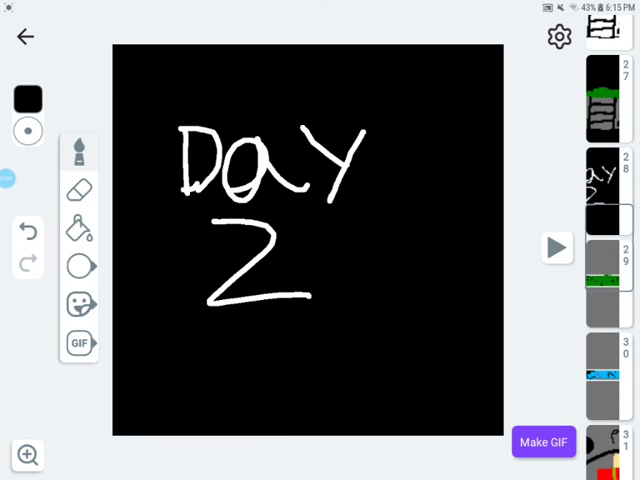
Step through frames 29–33 (health bar, speed bar, PaT, black frames) to Deaths 1 and 2
{"action": "left_click", "coordinate": [608, 250]}
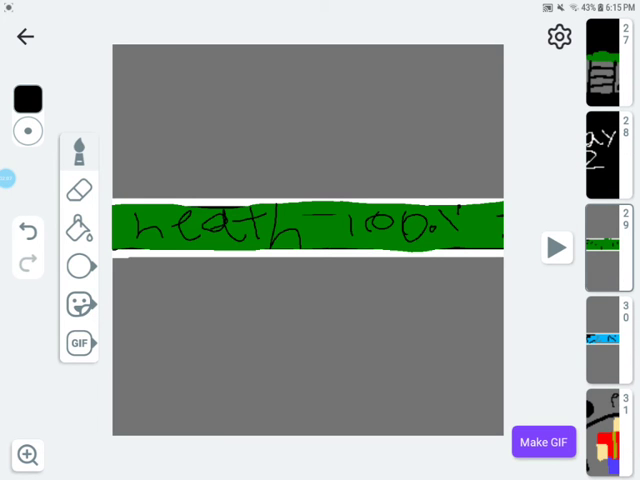
{"action": "scroll", "coordinate": [608, 300], "scroll_direction": "down", "scroll_amount": 2}
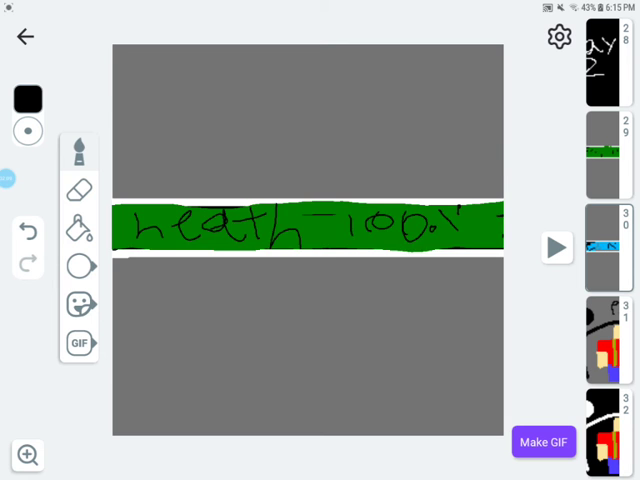
{"action": "left_click", "coordinate": [608, 250]}
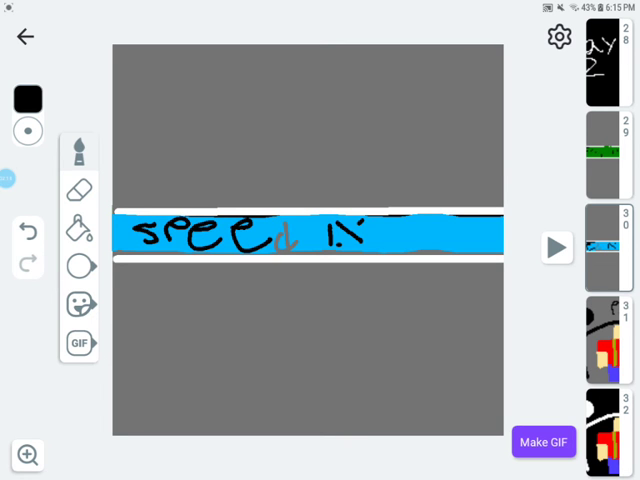
{"action": "scroll", "coordinate": [608, 300], "scroll_direction": "down", "scroll_amount": 2}
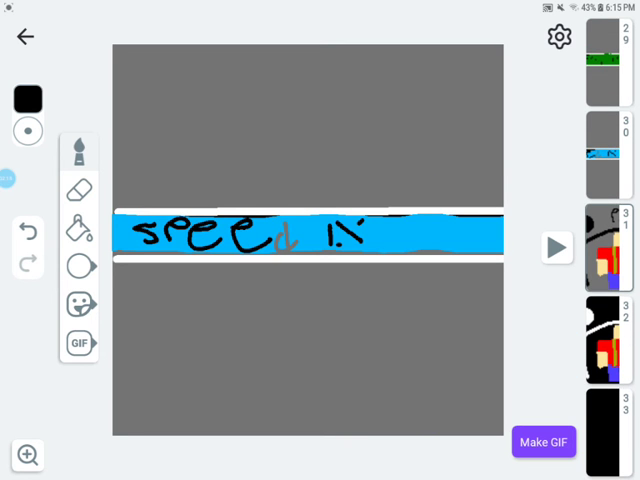
{"action": "left_click", "coordinate": [603, 248]}
{"action": "scroll", "coordinate": [608, 300], "scroll_direction": "down", "scroll_amount": 2}
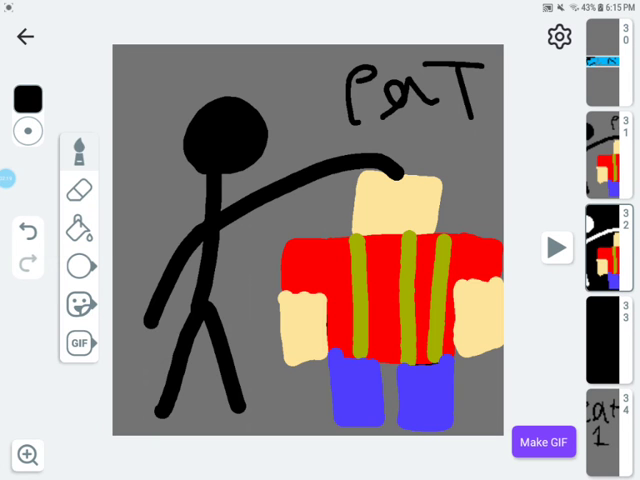
{"action": "left_click", "coordinate": [603, 248]}
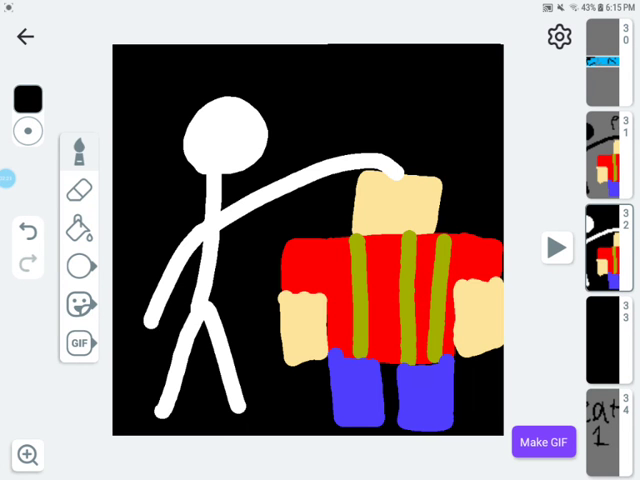
{"action": "scroll", "coordinate": [608, 250], "scroll_direction": "down", "scroll_amount": 2}
{"action": "left_click", "coordinate": [603, 248]}
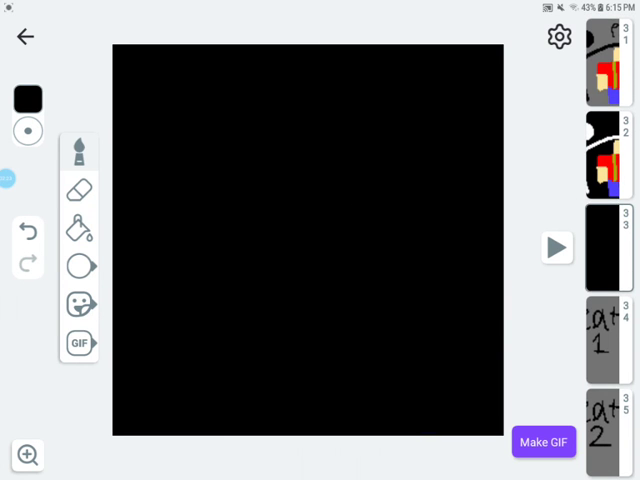
{"action": "scroll", "coordinate": [608, 250], "scroll_direction": "down", "scroll_amount": 2}
{"action": "left_click", "coordinate": [603, 248]}
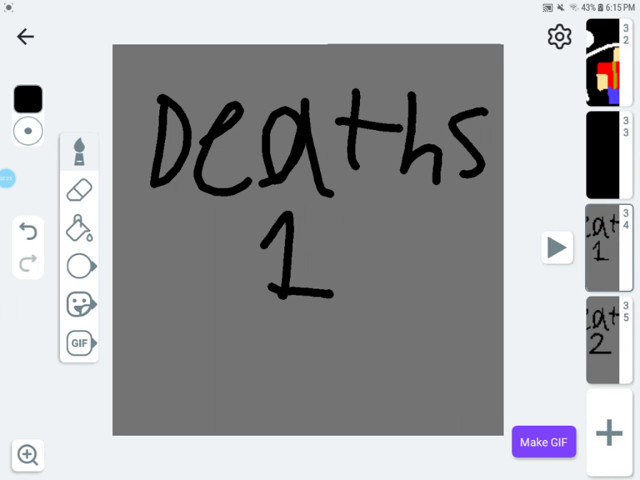
{"action": "scroll", "coordinate": [608, 250], "scroll_direction": "down", "scroll_amount": 2}
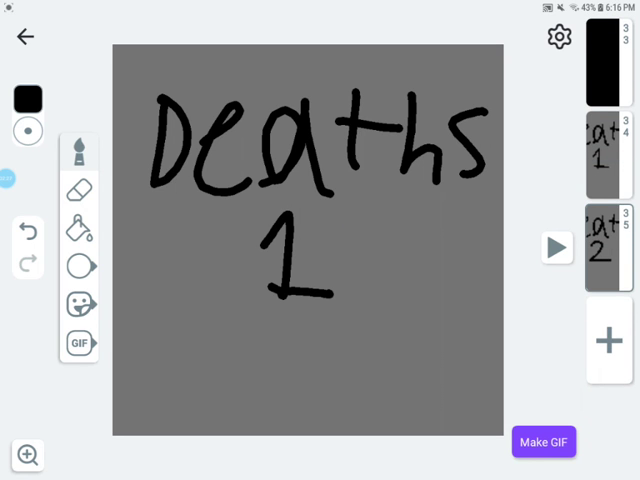
{"action": "left_click", "coordinate": [603, 248]}
{"action": "scroll", "coordinate": [608, 250], "scroll_direction": "up", "scroll_amount": 3}
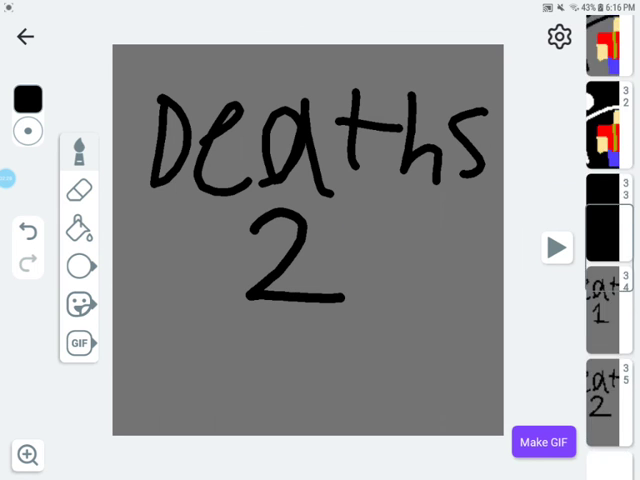
{"action": "scroll", "coordinate": [608, 250], "scroll_direction": "up", "scroll_amount": 3}
{"action": "scroll", "coordinate": [608, 250], "scroll_direction": "up", "scroll_amount": 3}
{"action": "scroll", "coordinate": [608, 250], "scroll_direction": "up", "scroll_amount": 2}
{"action": "scroll", "coordinate": [608, 250], "scroll_direction": "up", "scroll_amount": 3}
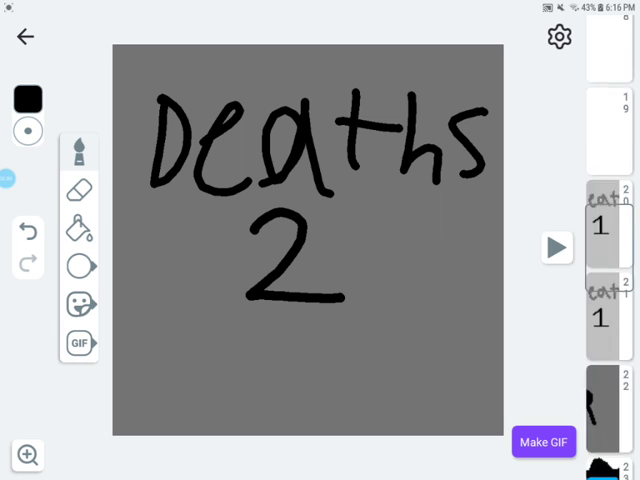
{"action": "scroll", "coordinate": [608, 250], "scroll_direction": "up", "scroll_amount": 3}
{"action": "scroll", "coordinate": [608, 250], "scroll_direction": "up", "scroll_amount": 3}
{"action": "scroll", "coordinate": [608, 250], "scroll_direction": "up", "scroll_amount": 2}
{"action": "scroll", "coordinate": [608, 250], "scroll_direction": "up", "scroll_amount": 3}
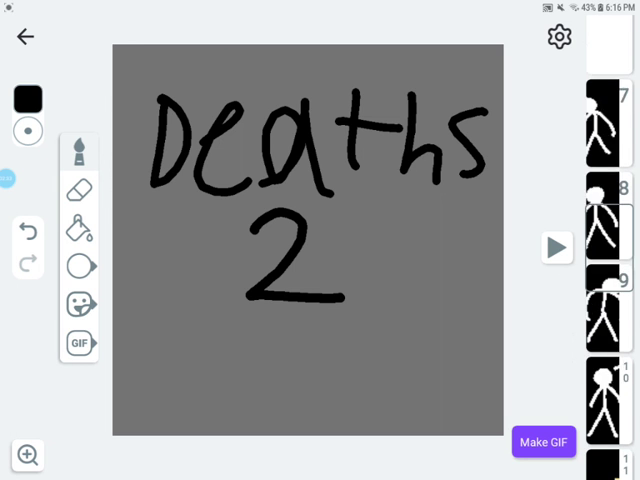
{"action": "scroll", "coordinate": [608, 250], "scroll_direction": "up", "scroll_amount": 3}
{"action": "scroll", "coordinate": [608, 250], "scroll_direction": "up", "scroll_amount": 3}
Go from the puzzled stick-figure frame back to frame 1 with the dresser
{"action": "left_click", "coordinate": [603, 160]}
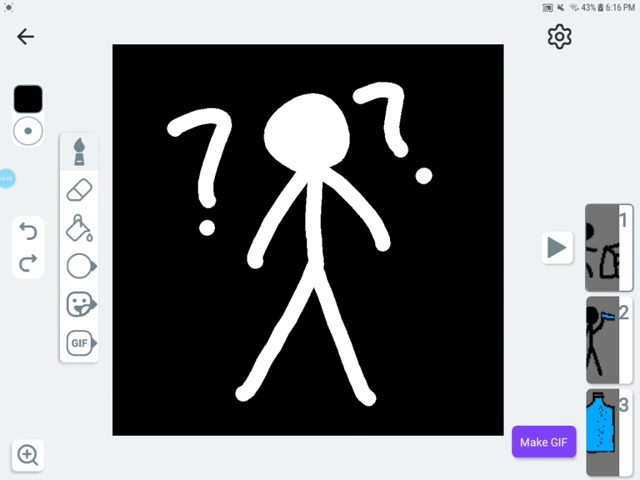
{"action": "left_click", "coordinate": [608, 248]}
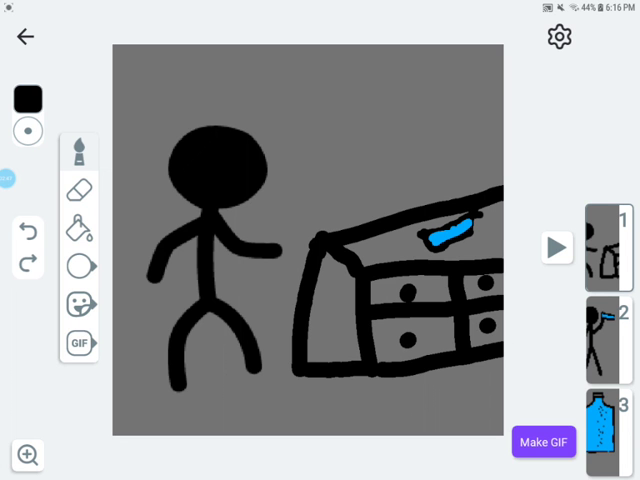
{"action": "left_click", "coordinate": [7, 178]}
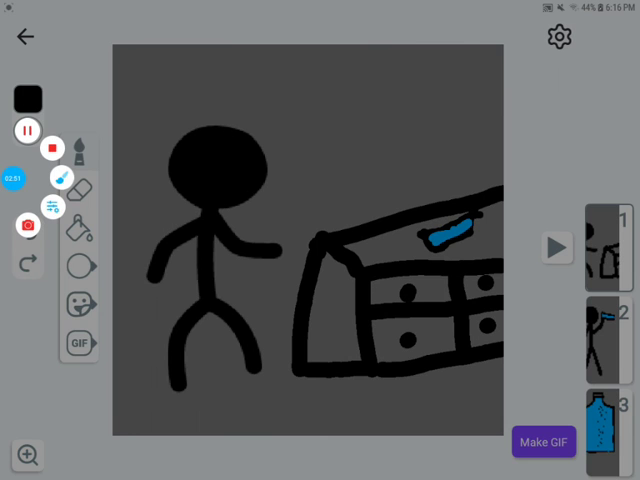